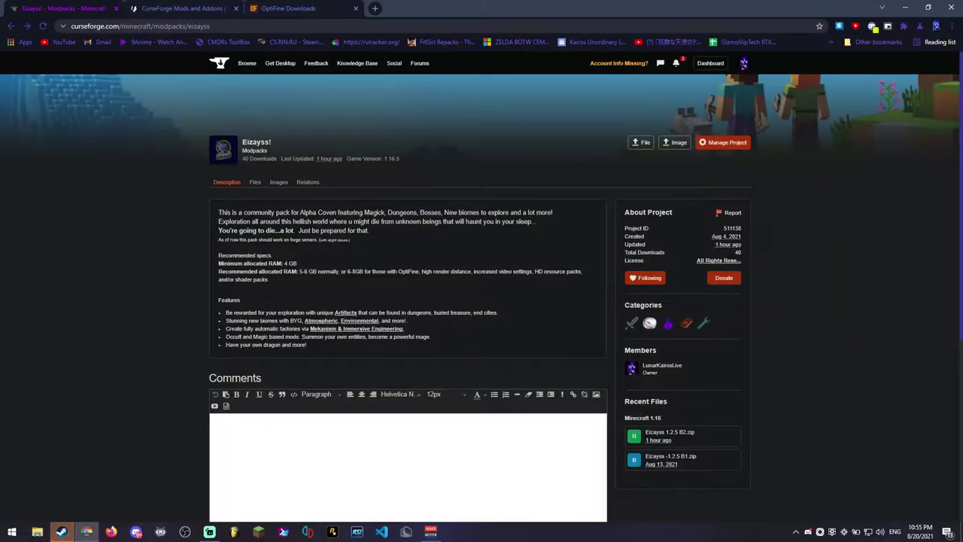
- Download OptiFine HD U G8 for Minecraft 1.16.5 from the OptiFine Downloads page
key(ctrl+Tab)
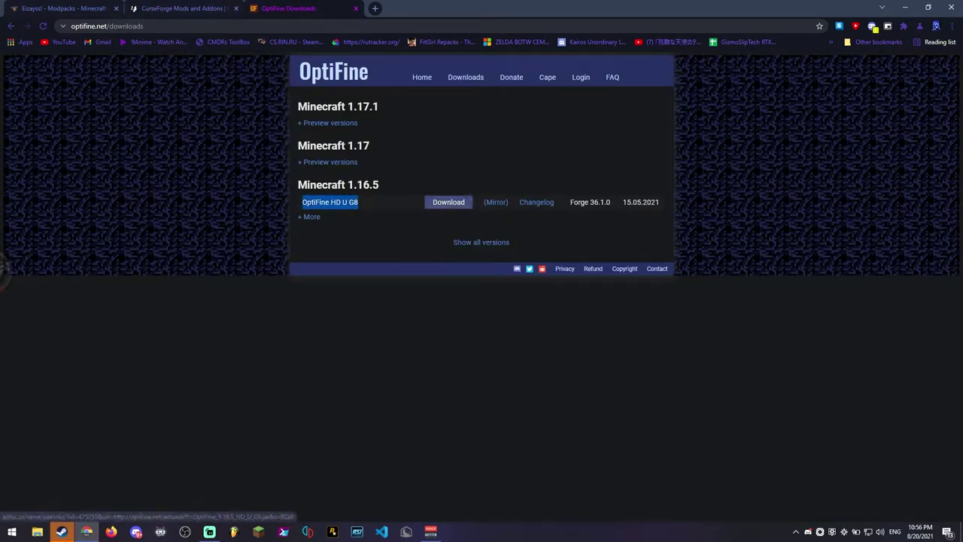
click(449, 202)
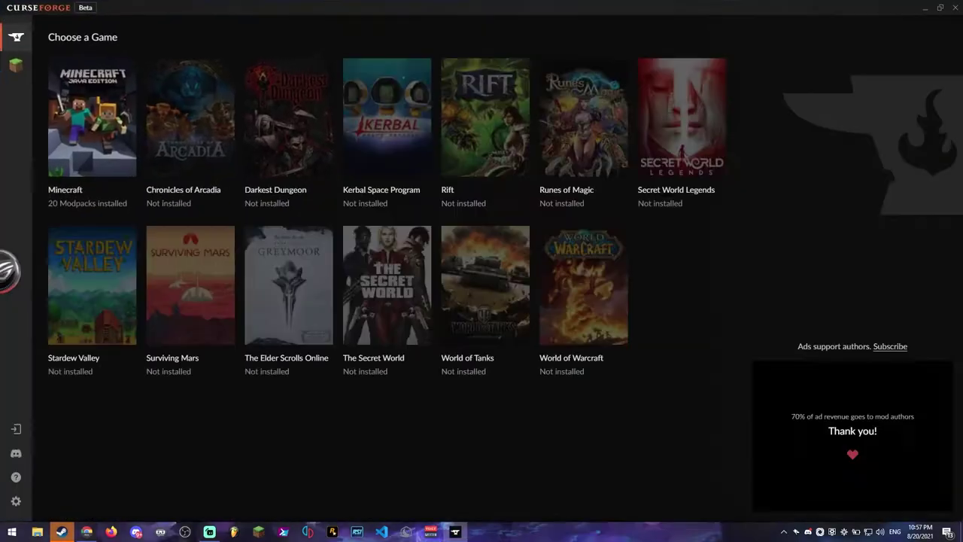
- Search Minecraft modpacks for Eizayss and install the Eizayss! modpack
click(86, 190)
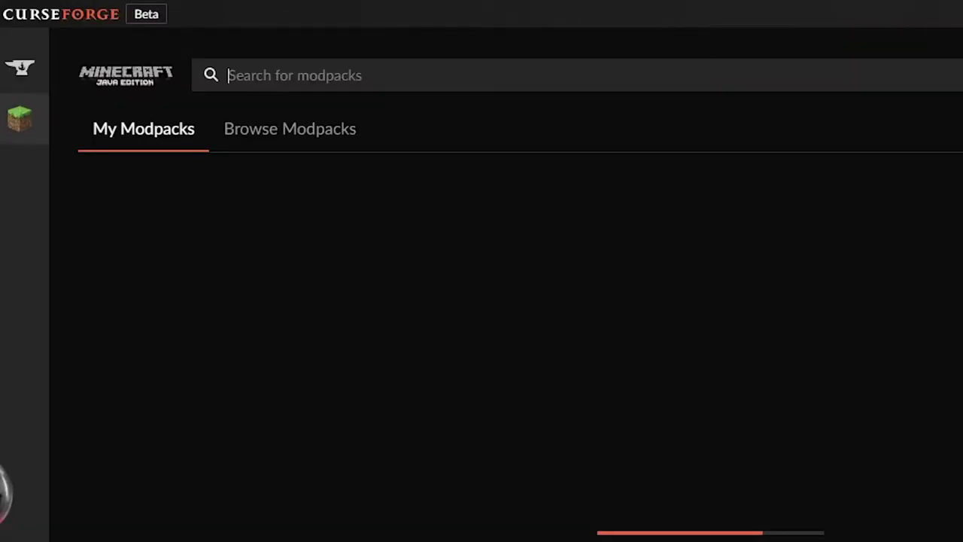
text(Eizayz)
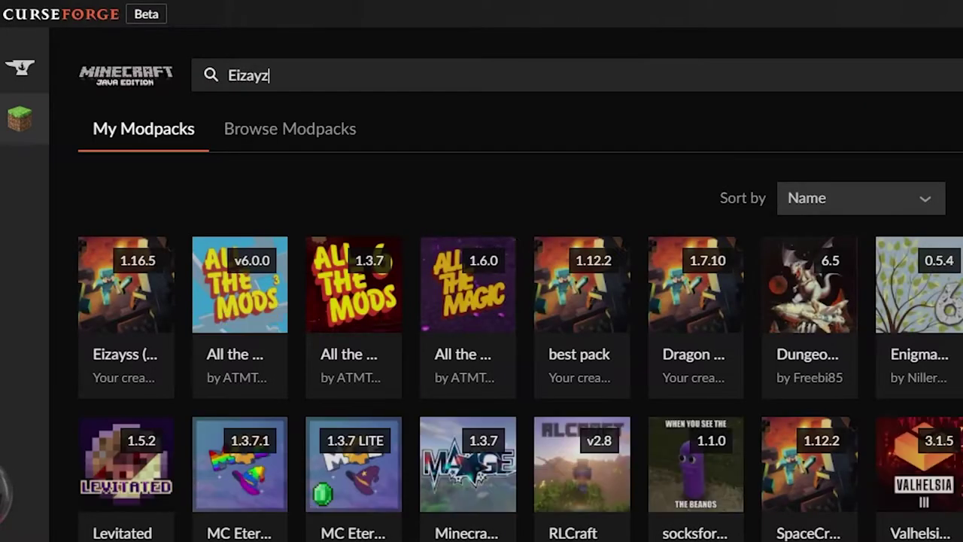
text(ss)
key(Return)
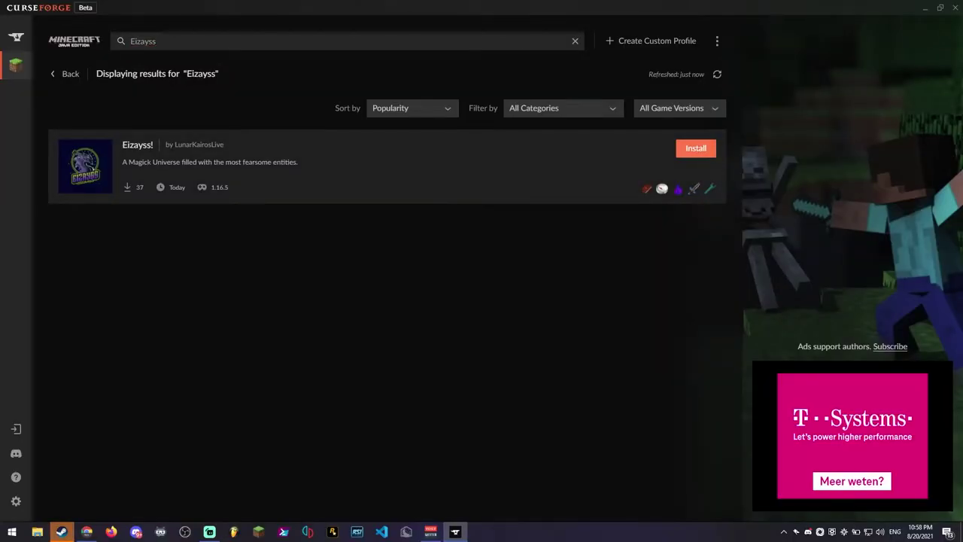
click(695, 148)
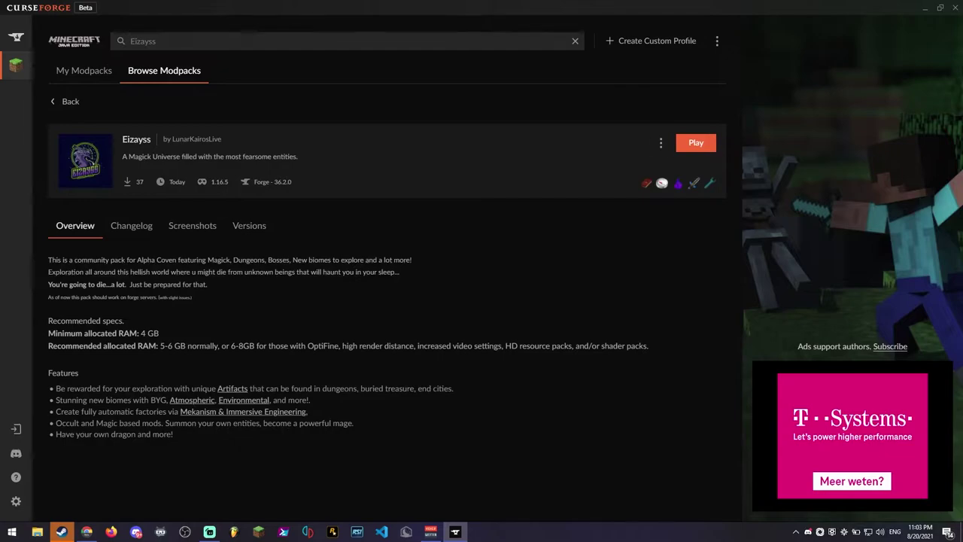
- Go back to the installed modpacks list and open the installed Eizayss profile
click(661, 142)
click(602, 187)
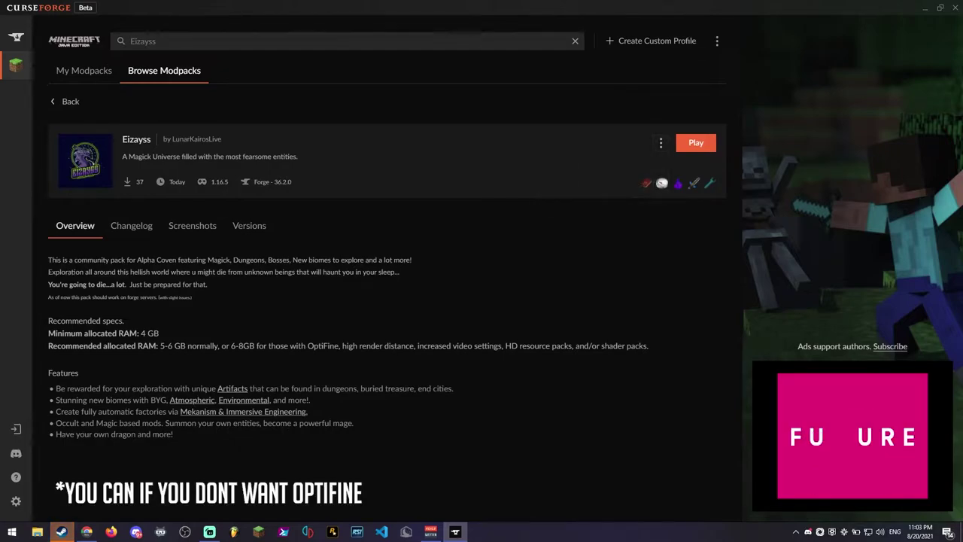
click(661, 143)
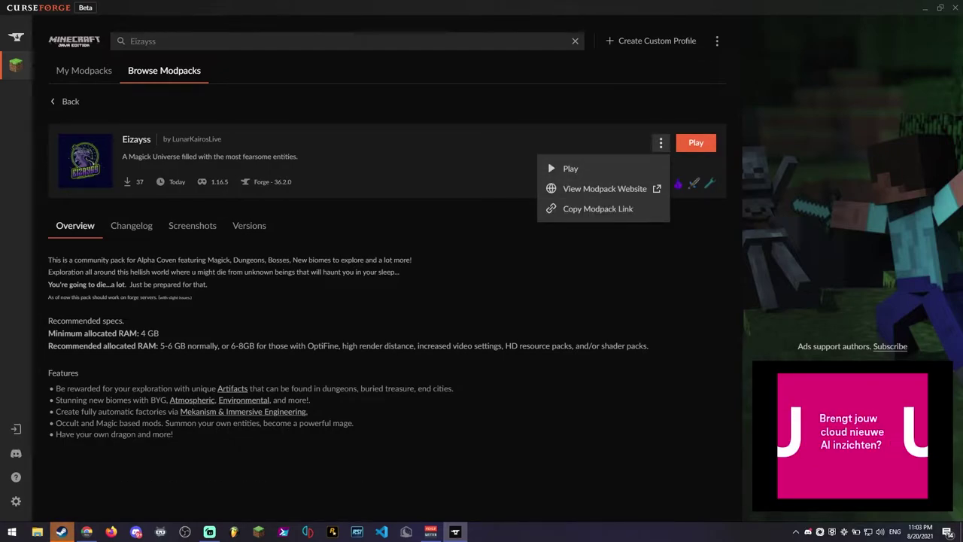
click(84, 70)
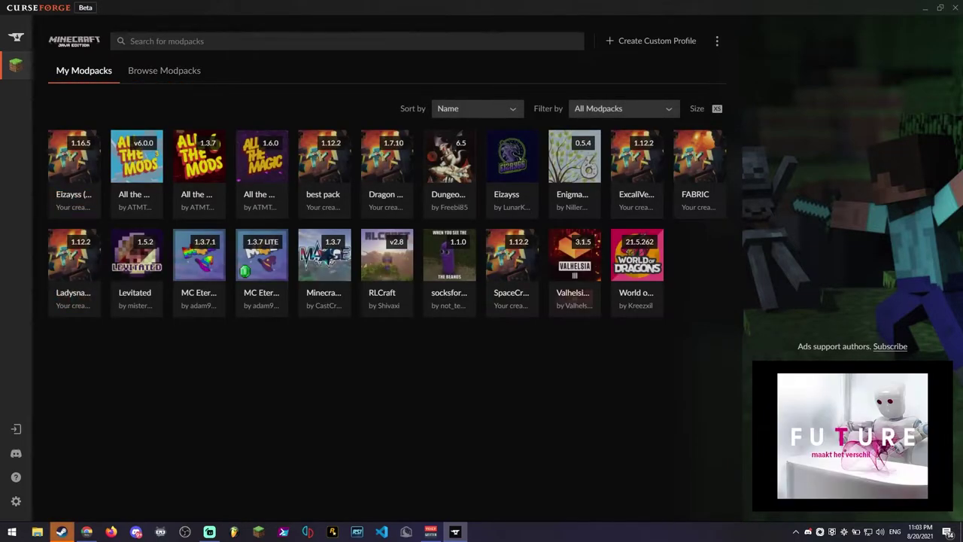
click(507, 162)
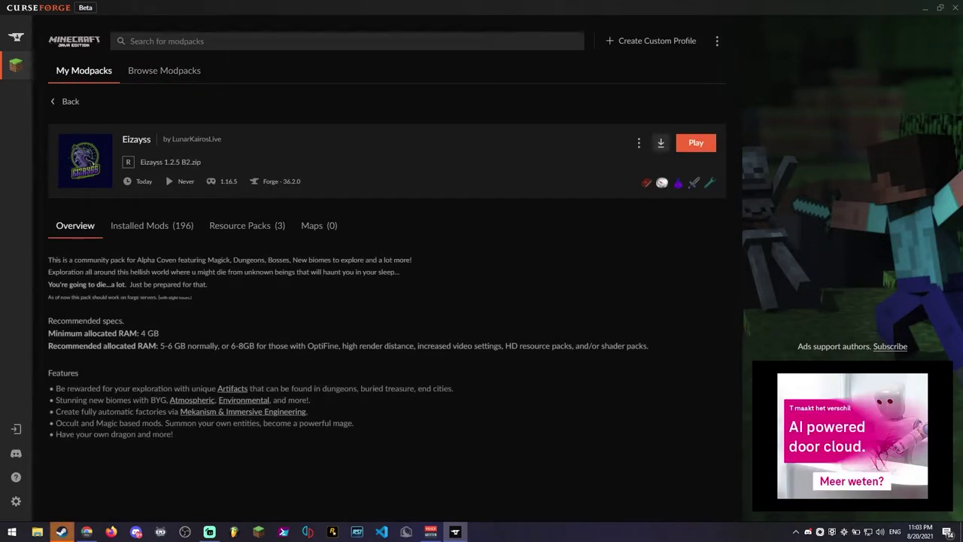
- In Profile Options, drop system memory settings and allocate 8896MB, keeping Release (Recommended)
click(639, 142)
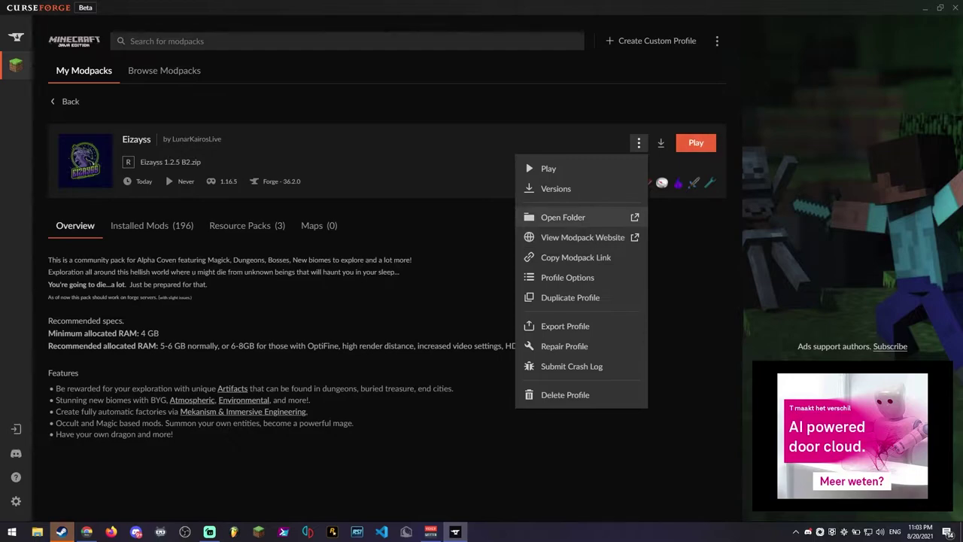
click(568, 277)
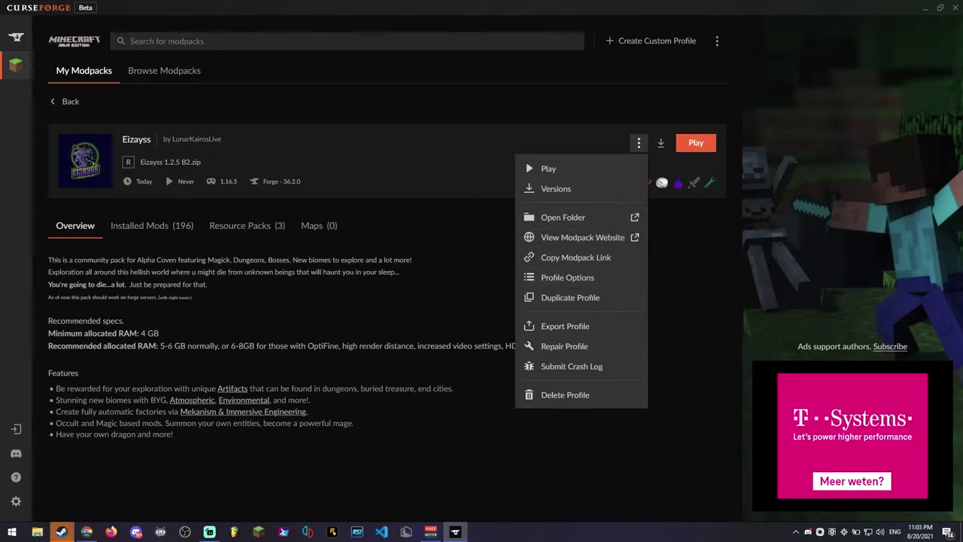
click(371, 264)
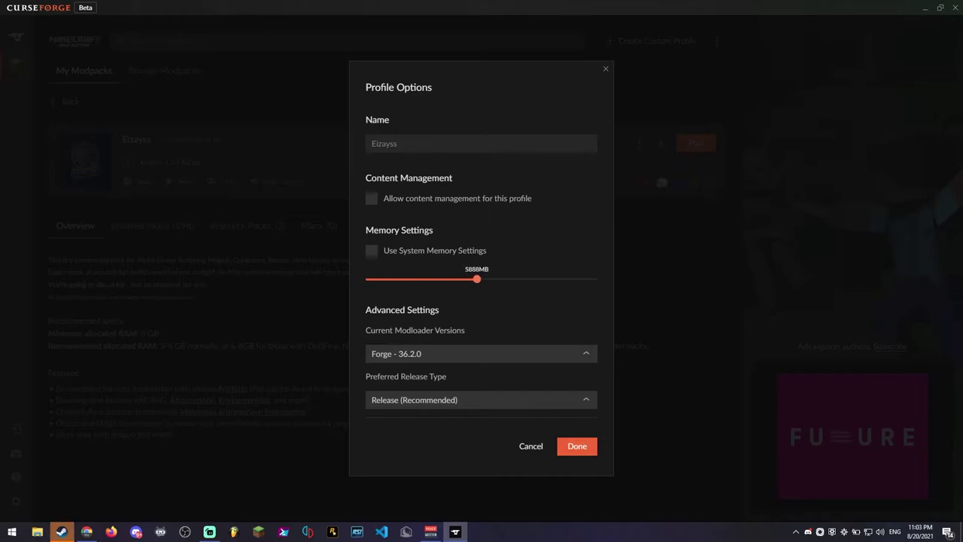
drag(477, 279, 533, 279)
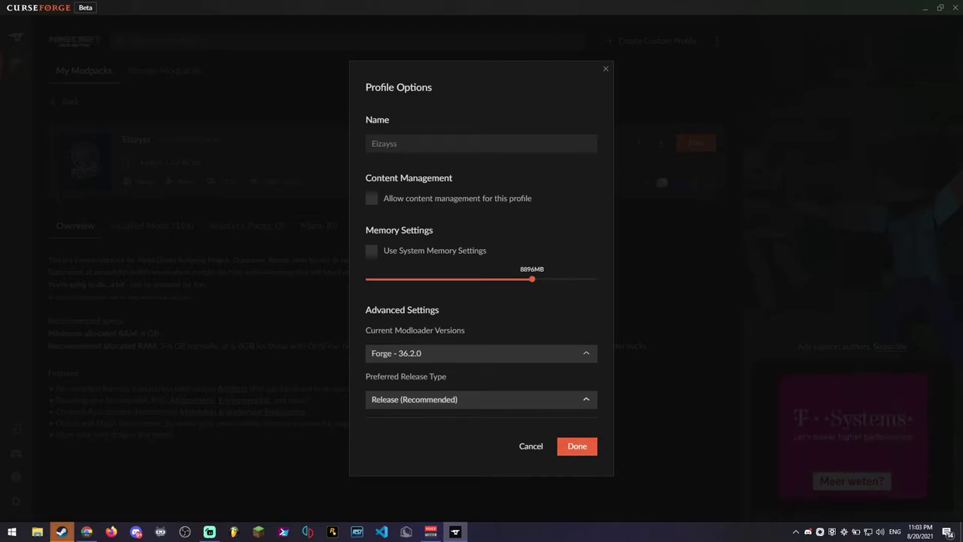
click(482, 399)
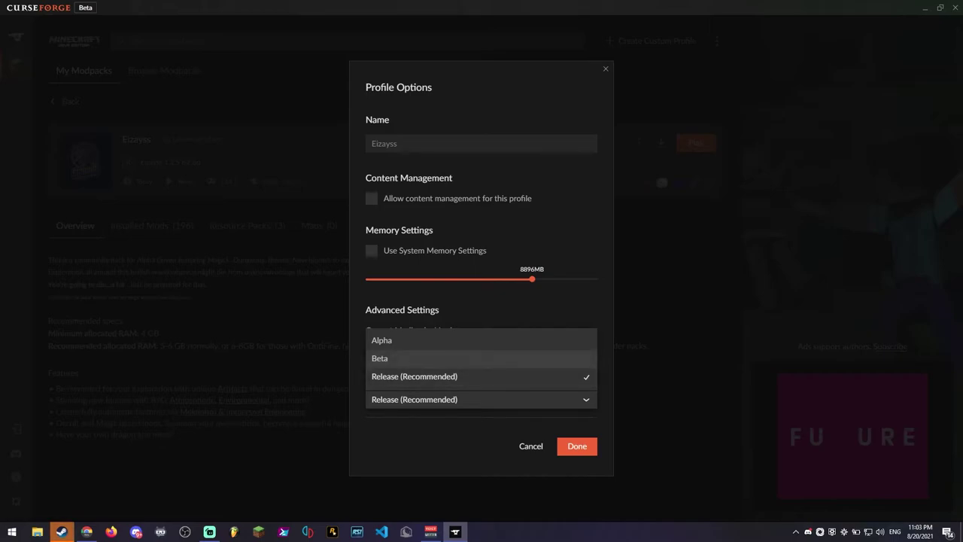
click(414, 376)
key(Escape)
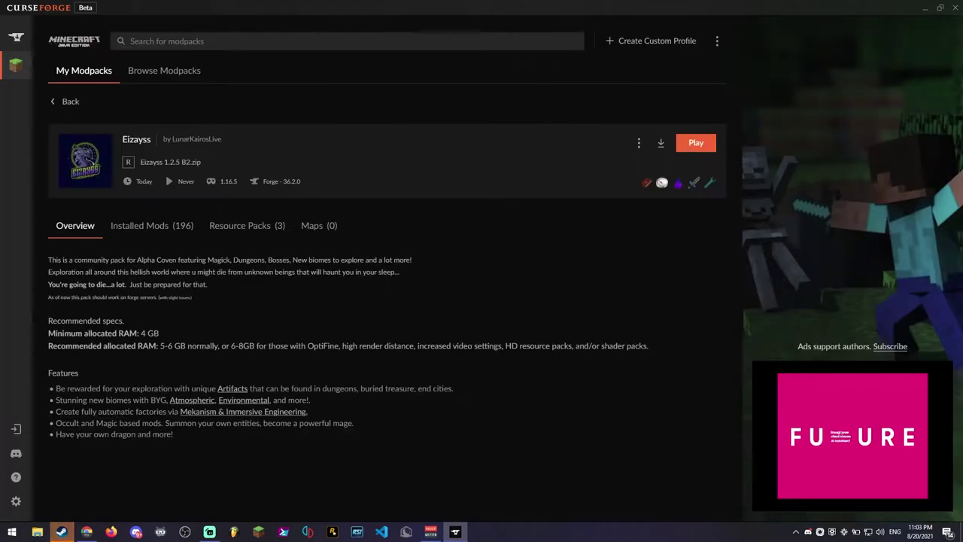
click(639, 143)
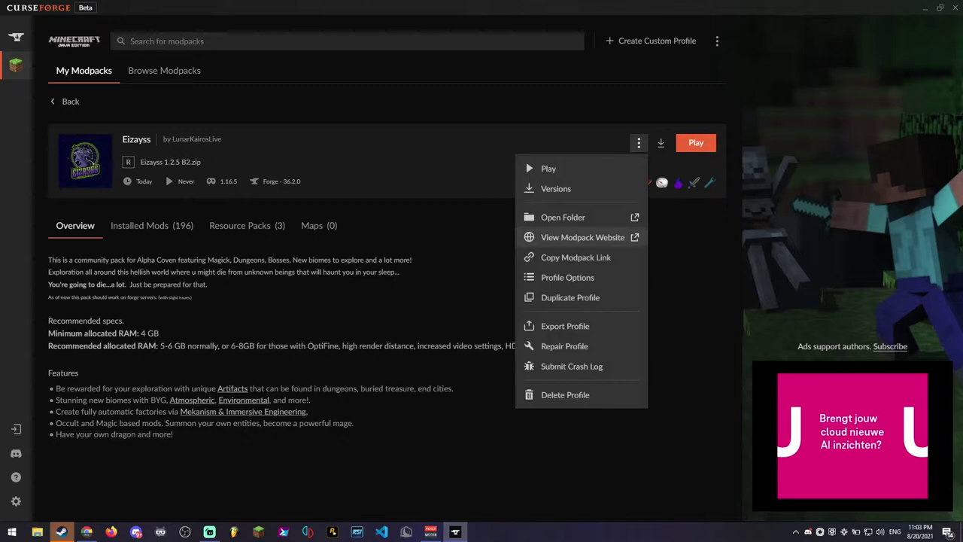
- Copy OptiFine_1.16.5_HD_U_G8.jar from Downloads into the Eizayss mods folder
click(553, 216)
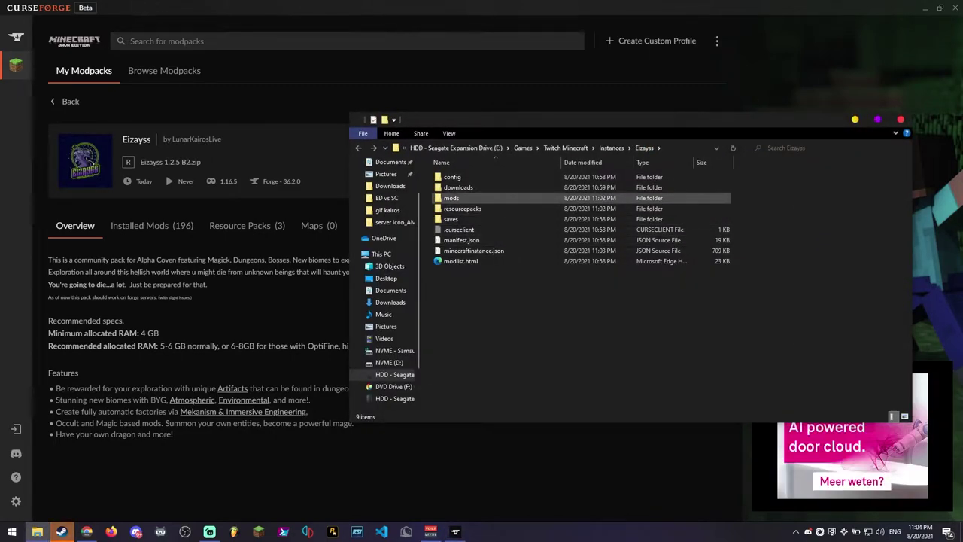
double_click(452, 198)
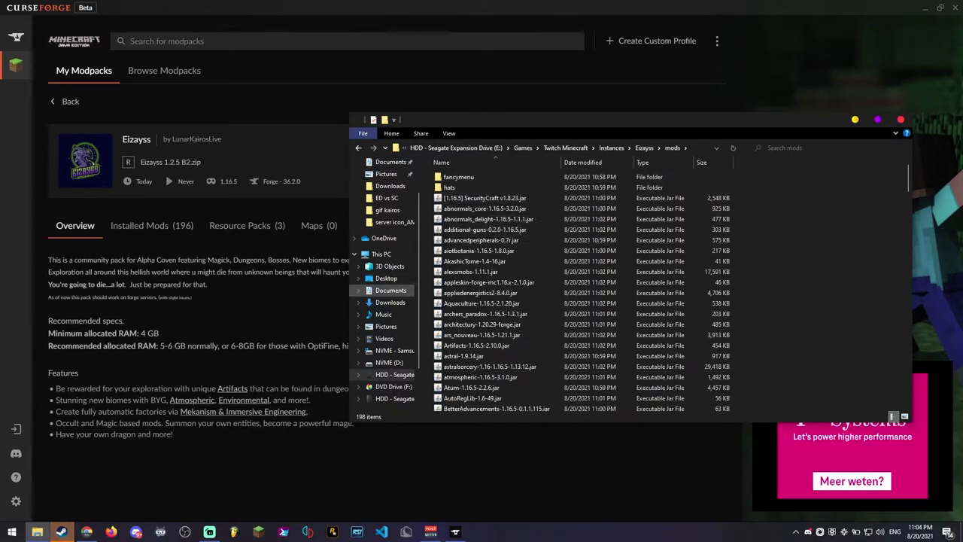
right_click(399, 302)
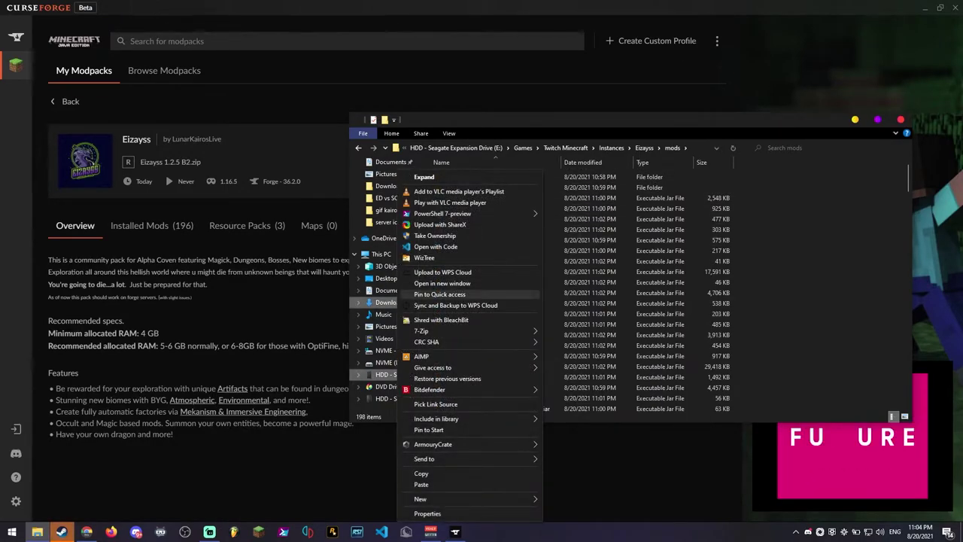
click(442, 283)
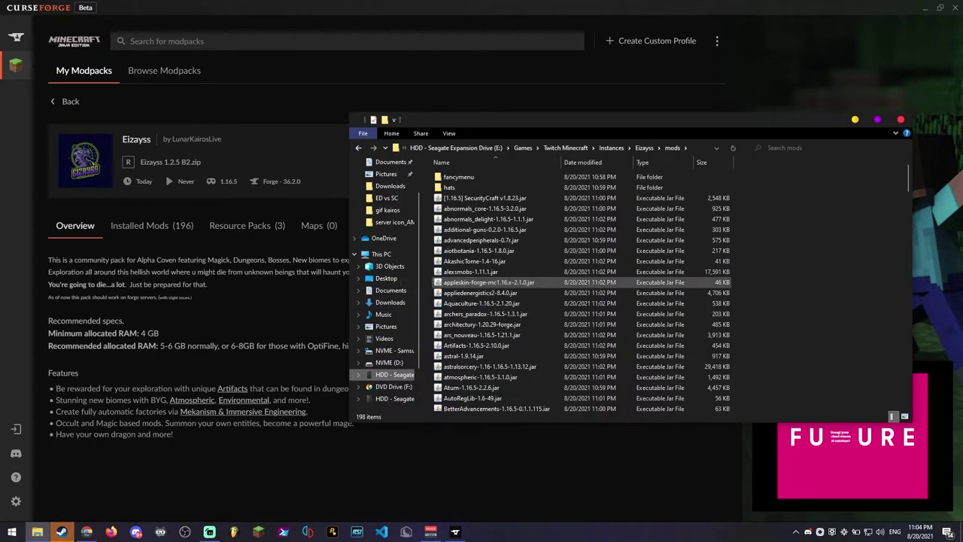
drag(489, 133, 199, 142)
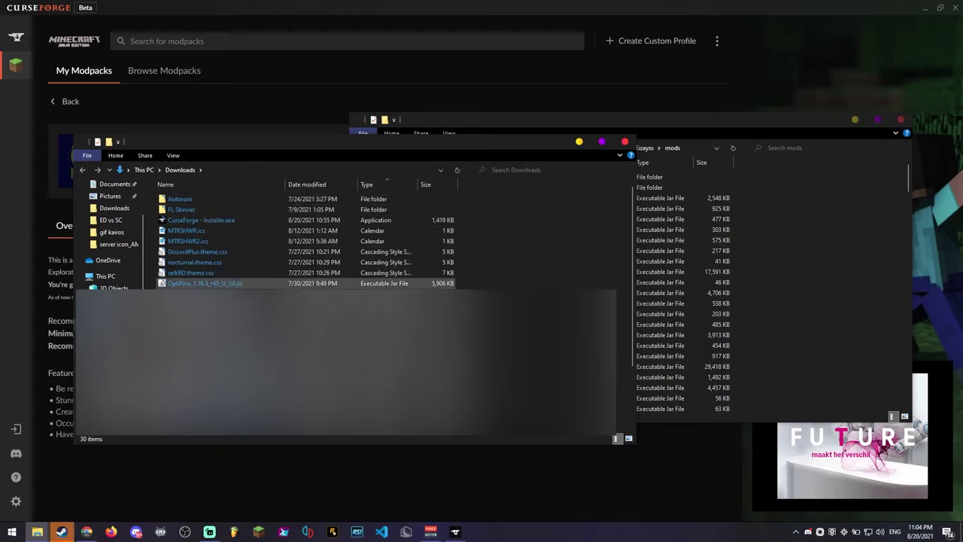
drag(203, 283, 776, 325)
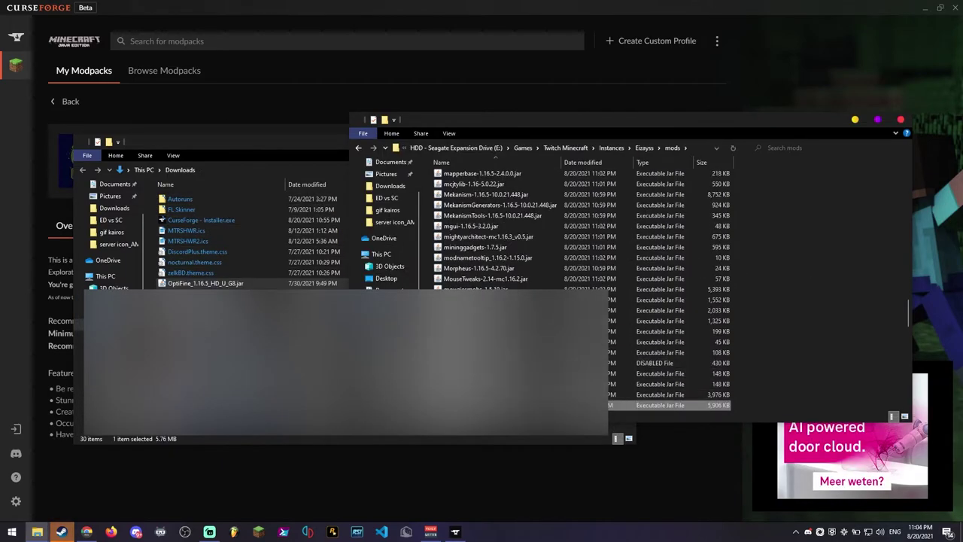
- Close both Explorer windows and launch the Eizayss modpack
key(alt+F4)
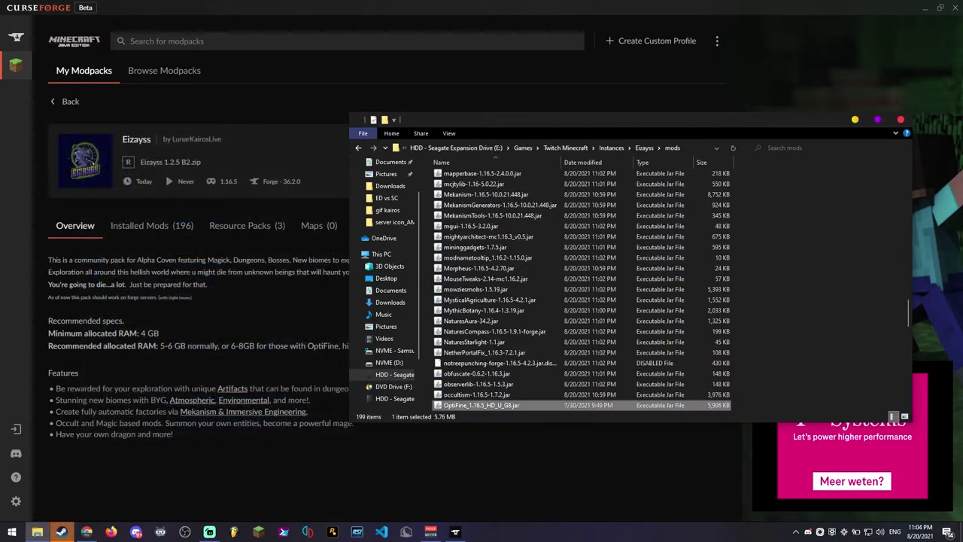
key(alt+F4)
click(697, 142)
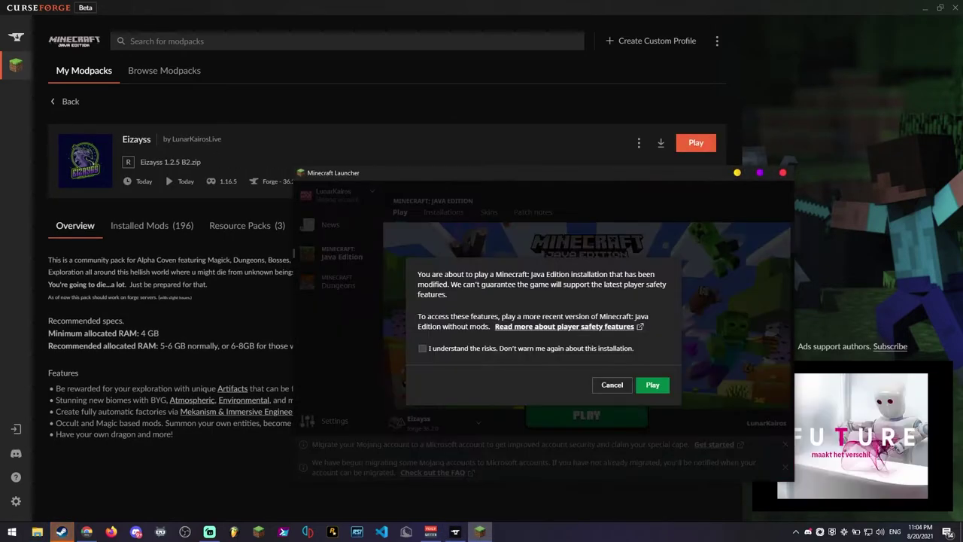
- Accept the modified-installation warning to start Minecraft with the Eizayss modpack
click(652, 385)
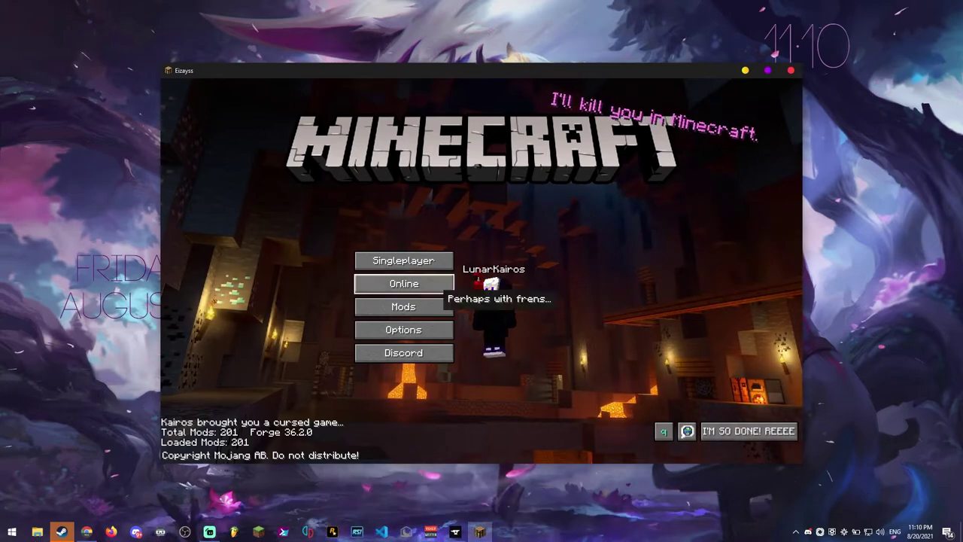
- Set the AlphaCultCraft server address to eizaysscraft.secure.pebble.host, save, and refresh the list
click(421, 284)
click(421, 128)
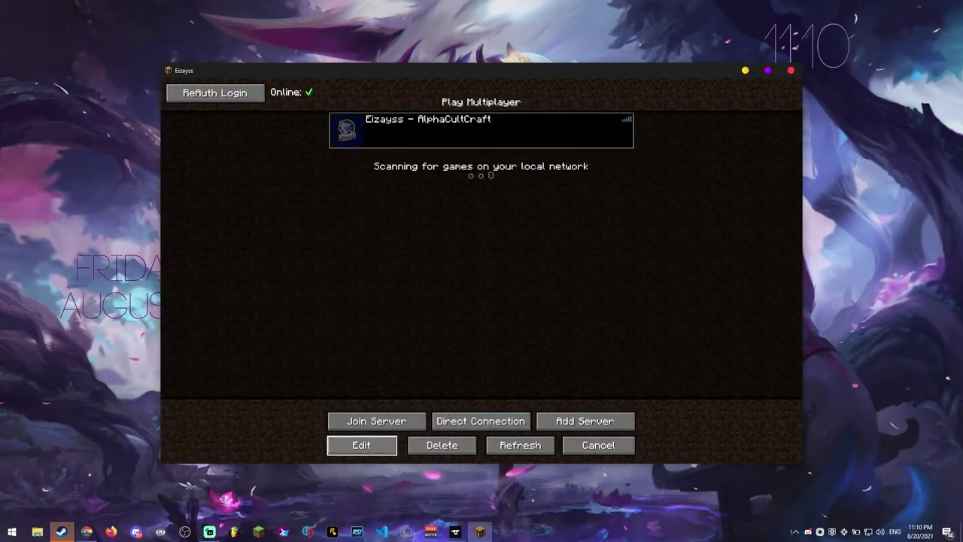
click(362, 445)
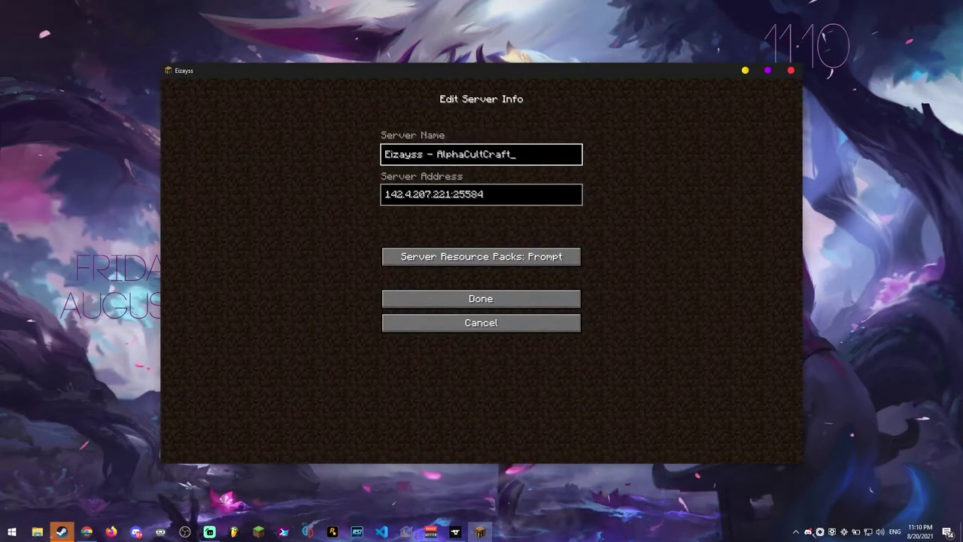
click(482, 194)
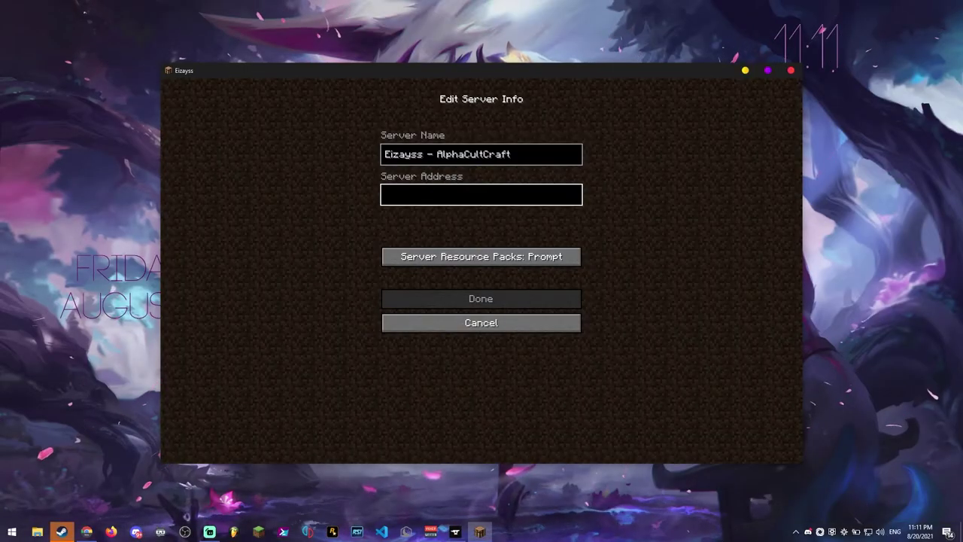
text(eizaysscraft.secure.pebble.host)
key(BackSpace)
click(481, 299)
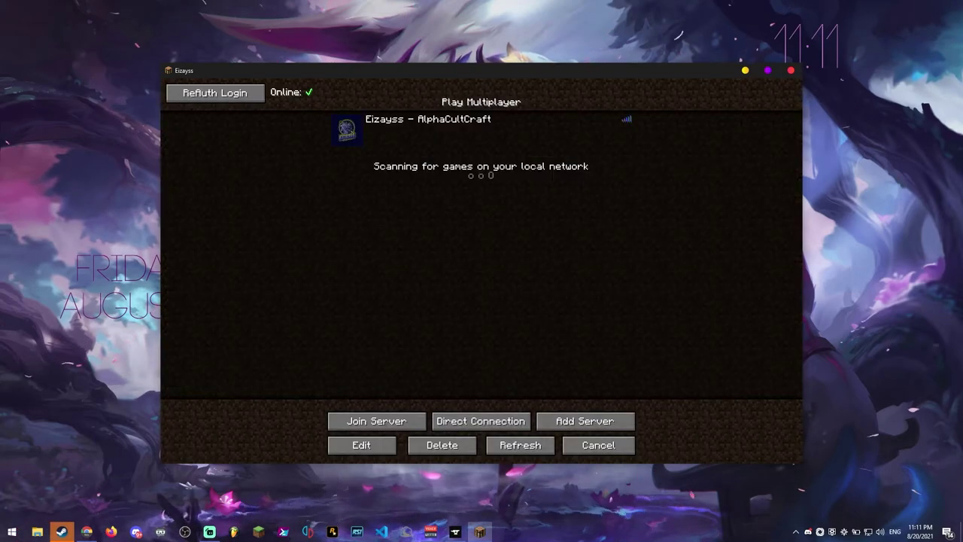
click(520, 445)
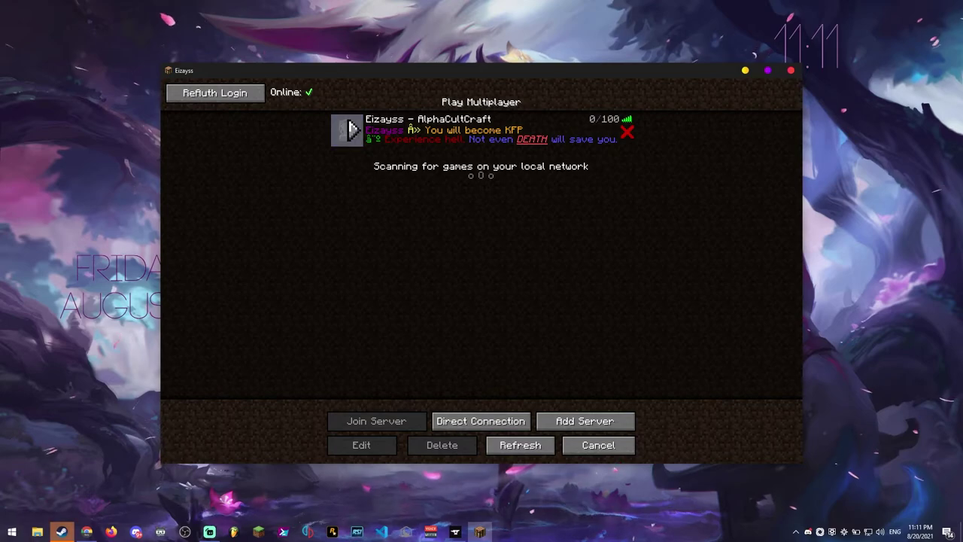
- Join the Eizayss server and walk out through the purple Dragon Tree Door
click(351, 131)
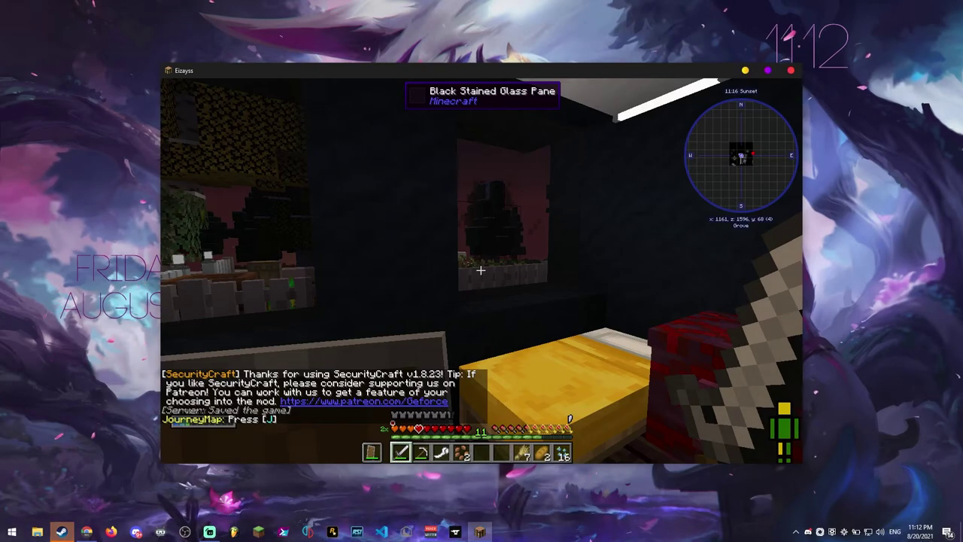
click(481, 270)
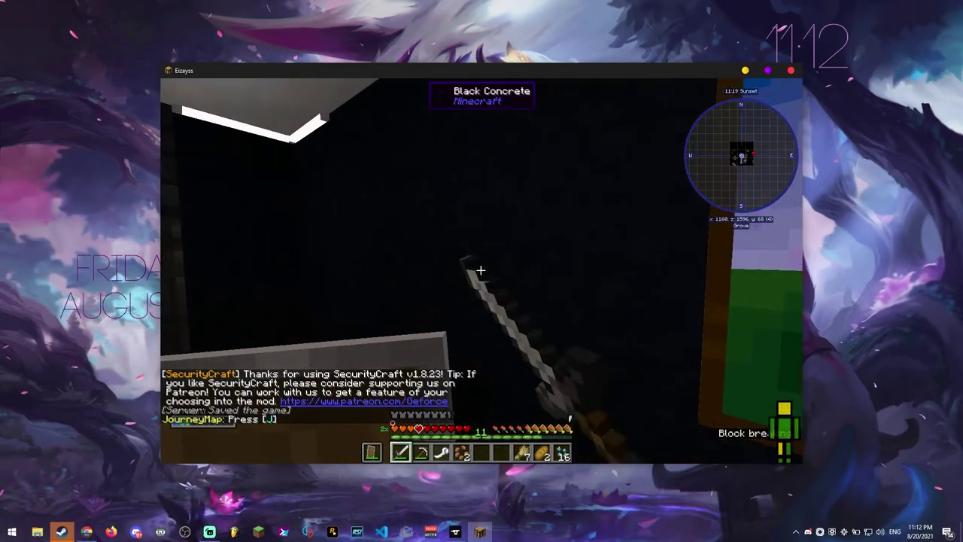
right_click(481, 271)
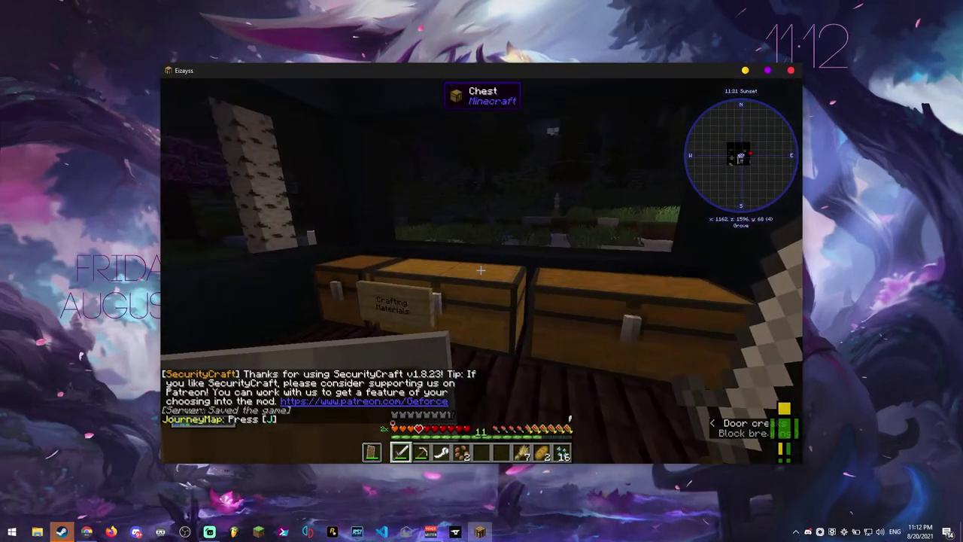
key(w)
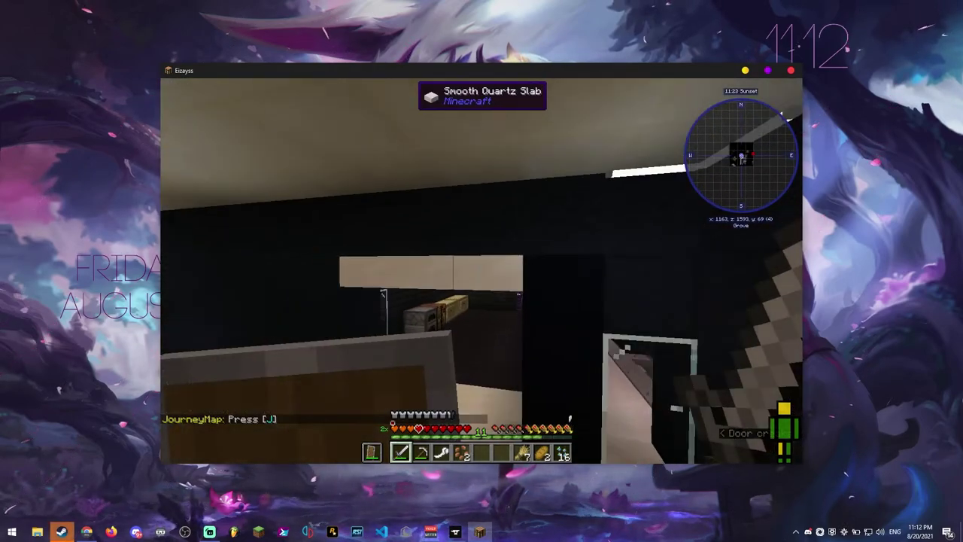
key(w)
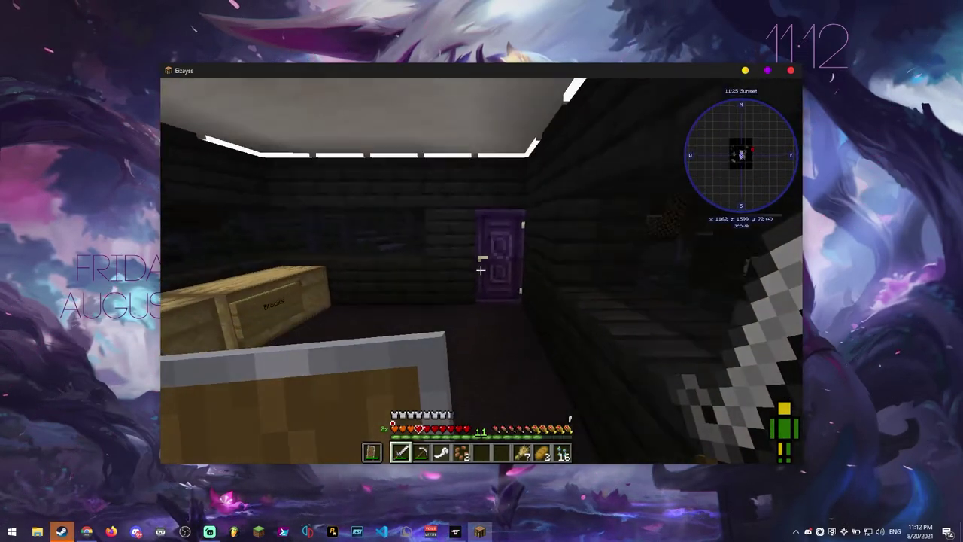
key(w)
right_click(480, 270)
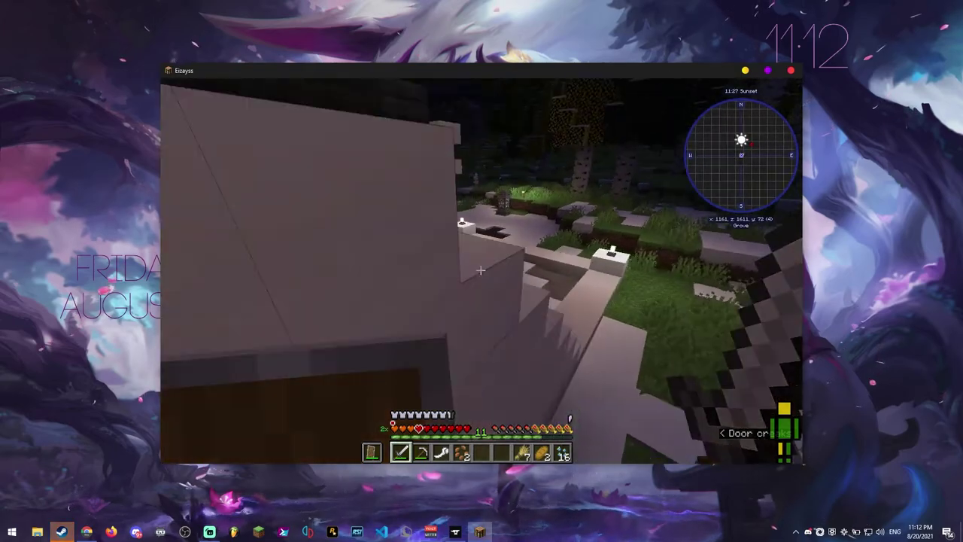
- Walk into the forest, then confirm OptiFine in Options > Video Settings
key(w)
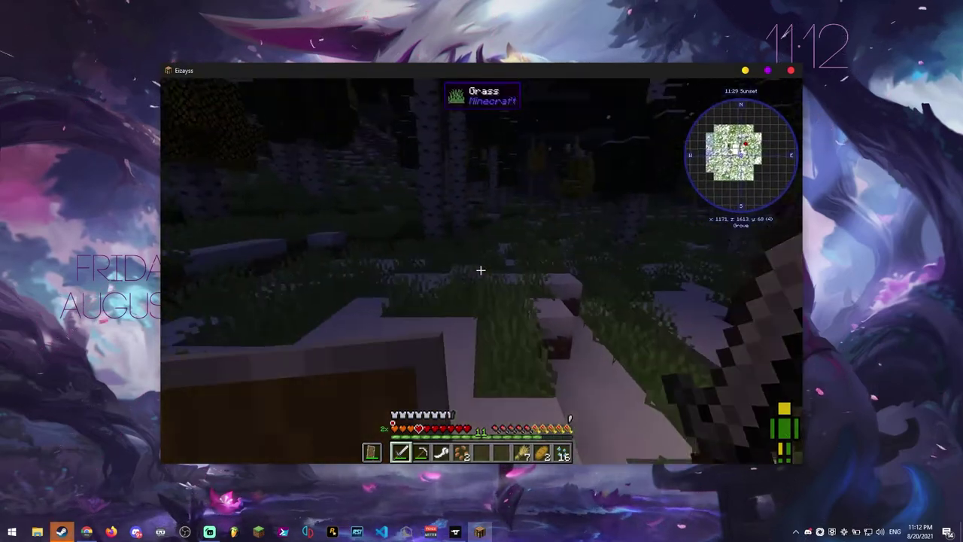
key(w)
key(Escape)
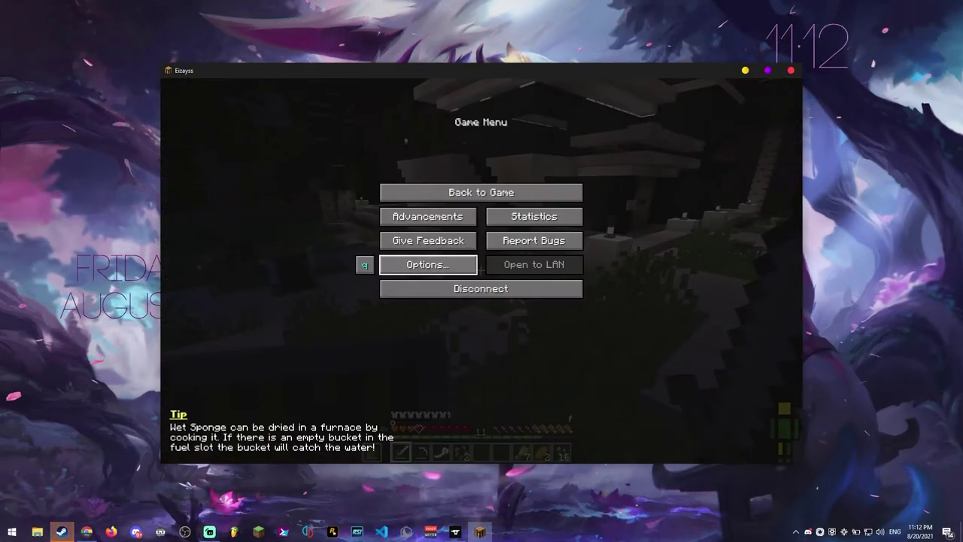
click(428, 264)
click(400, 217)
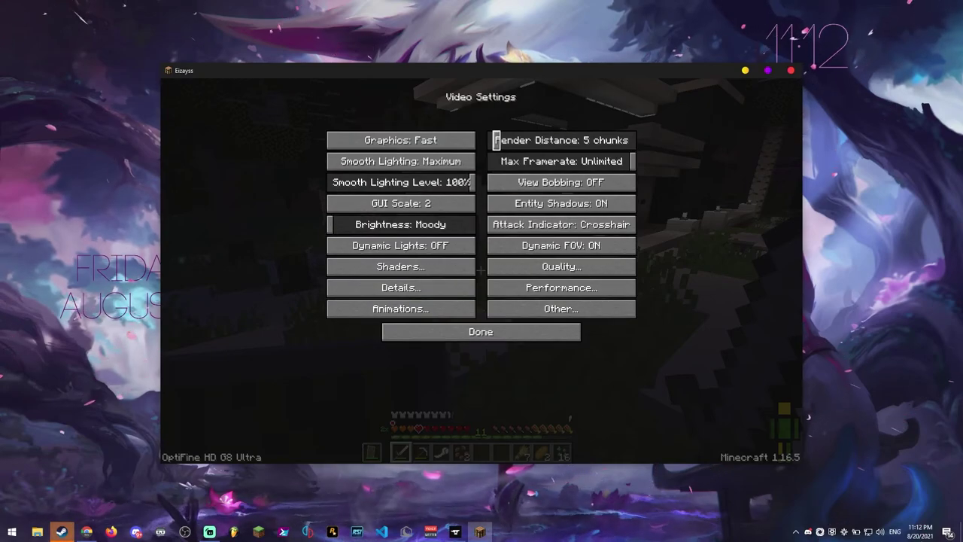
key(Escape)
key(Escape)
key(Escape)
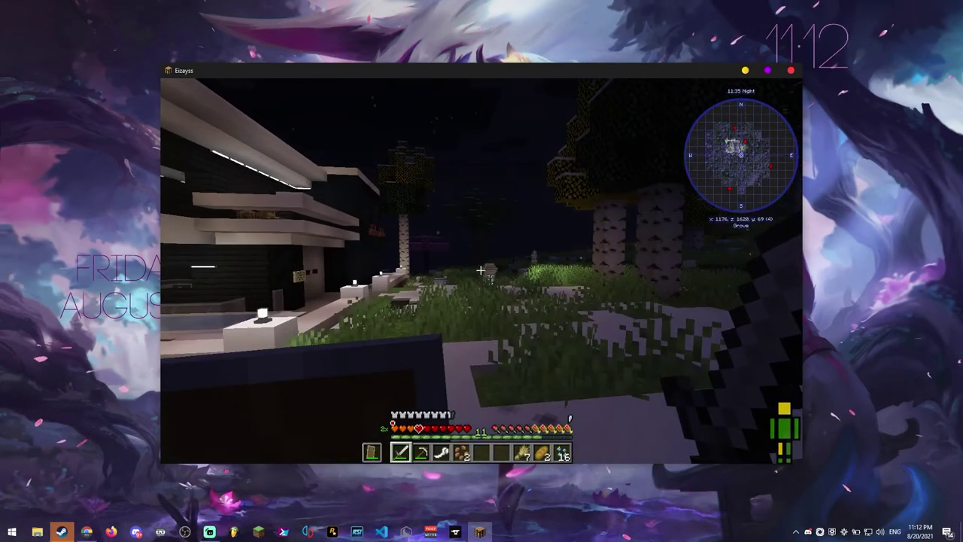
- Walk through the grove and climb the stairs back into the house
key(w)
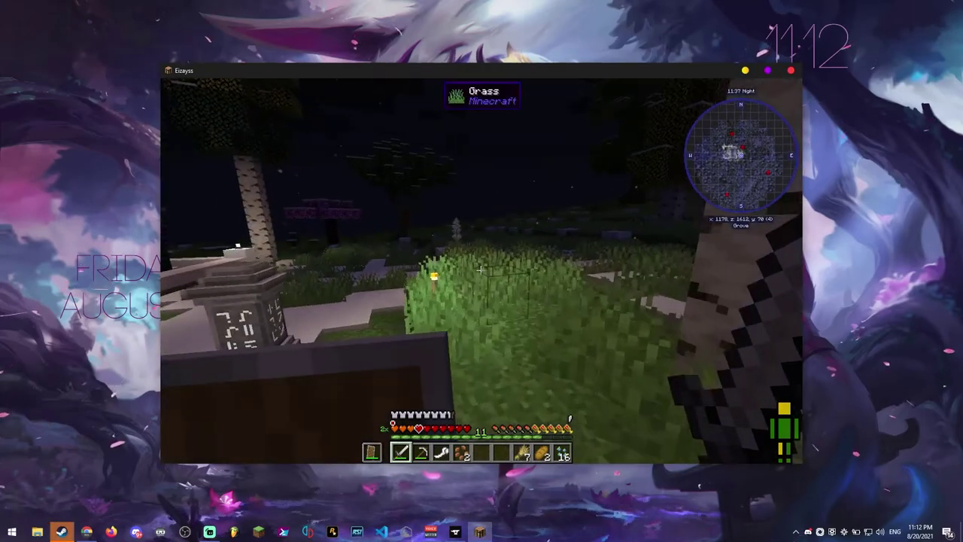
key(w)
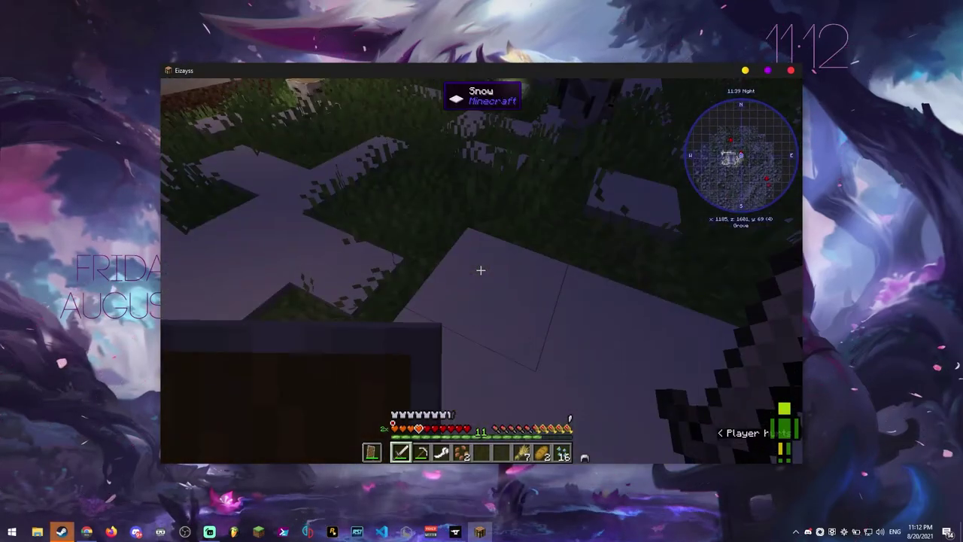
key(w)
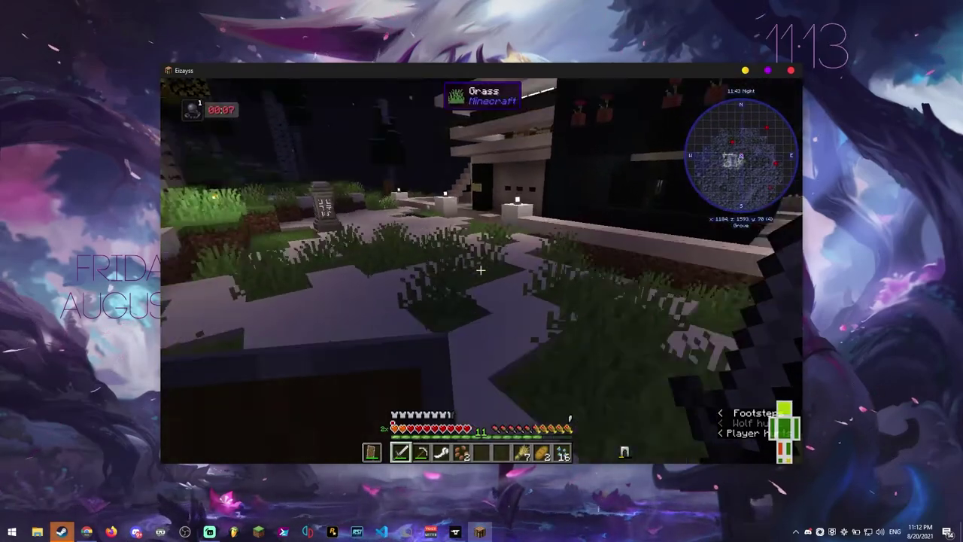
key(w)
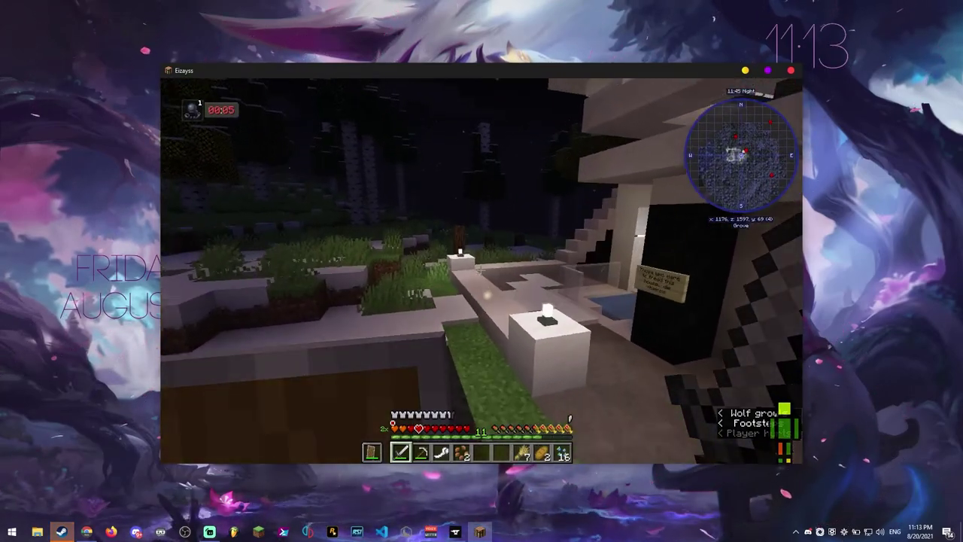
key(w)
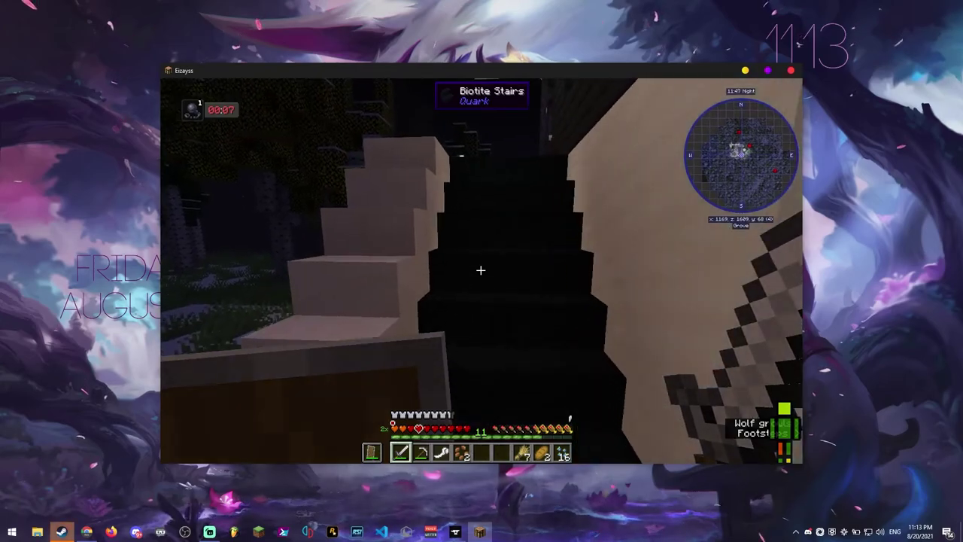
key(w)
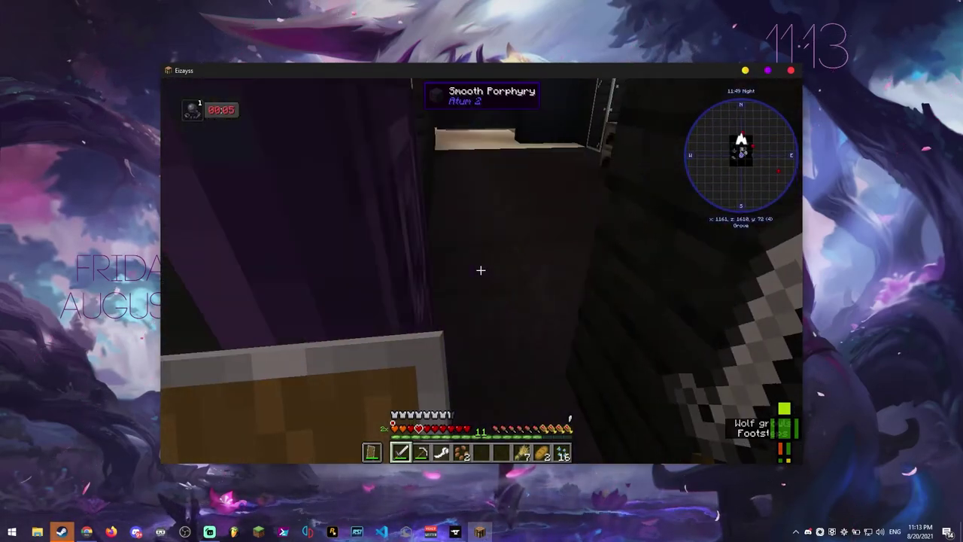